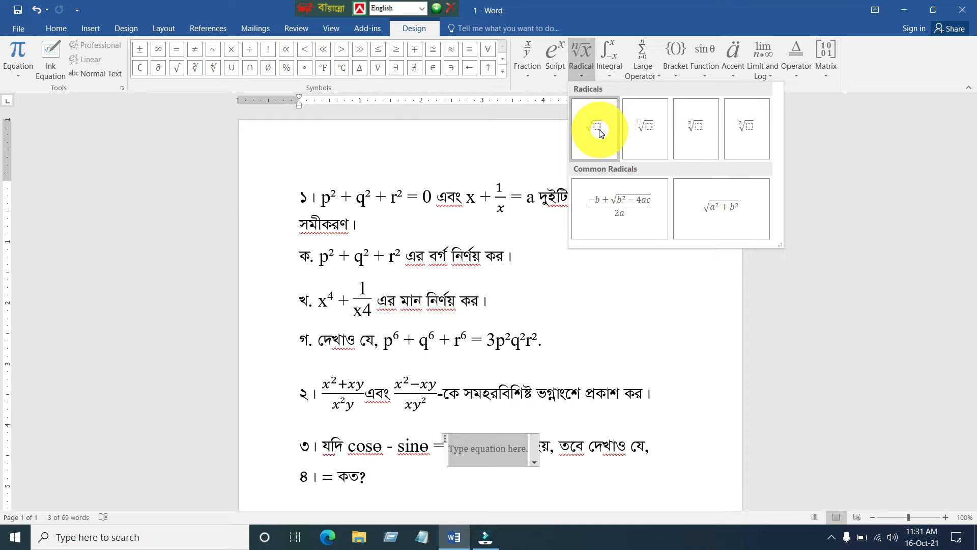
Insert a square root containing 2 into the empty equation after "cosɵ - sinɵ =" in question ৩.
{"action": "left_click", "coordinate": [598, 132]}
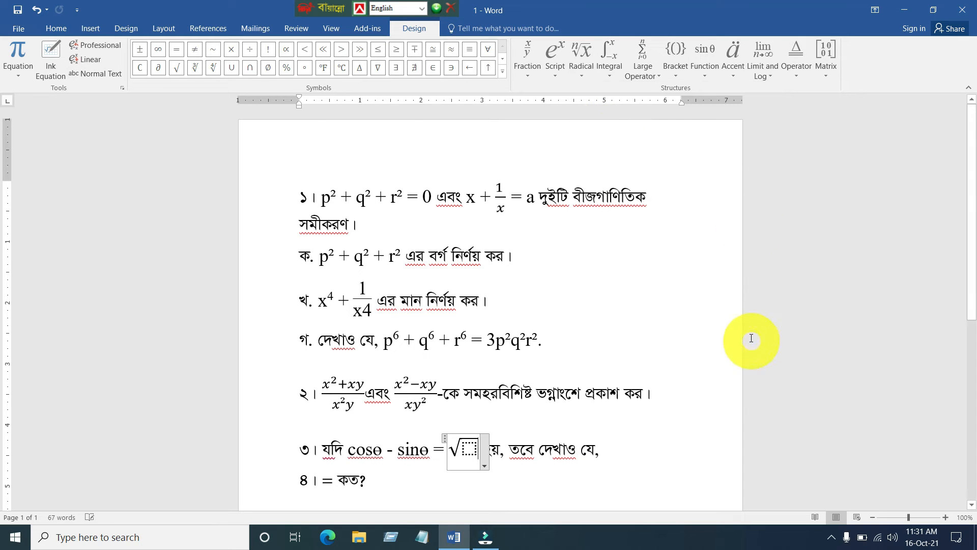
{"action": "left_click", "coordinate": [468, 449]}
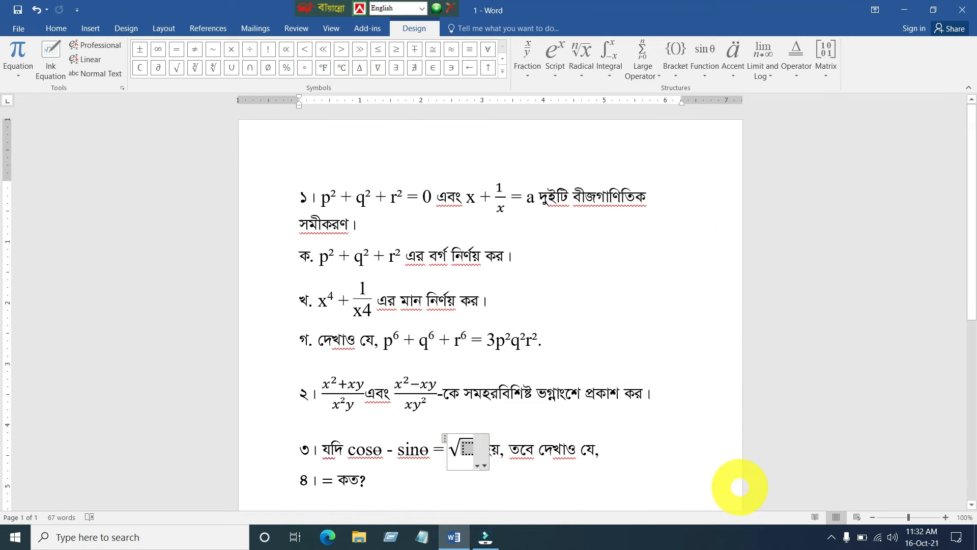
{"action": "type", "text": "2"}
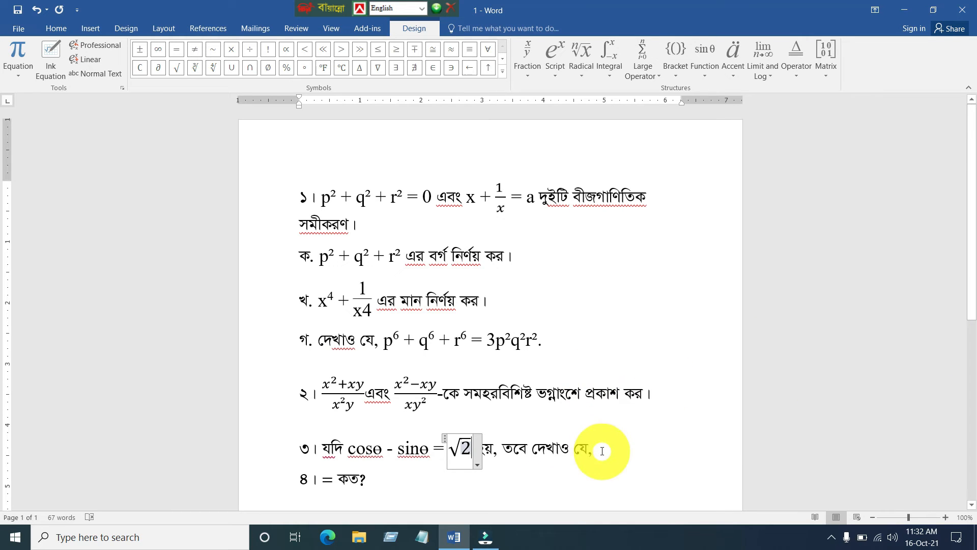
{"action": "left_click", "coordinate": [477, 449]}
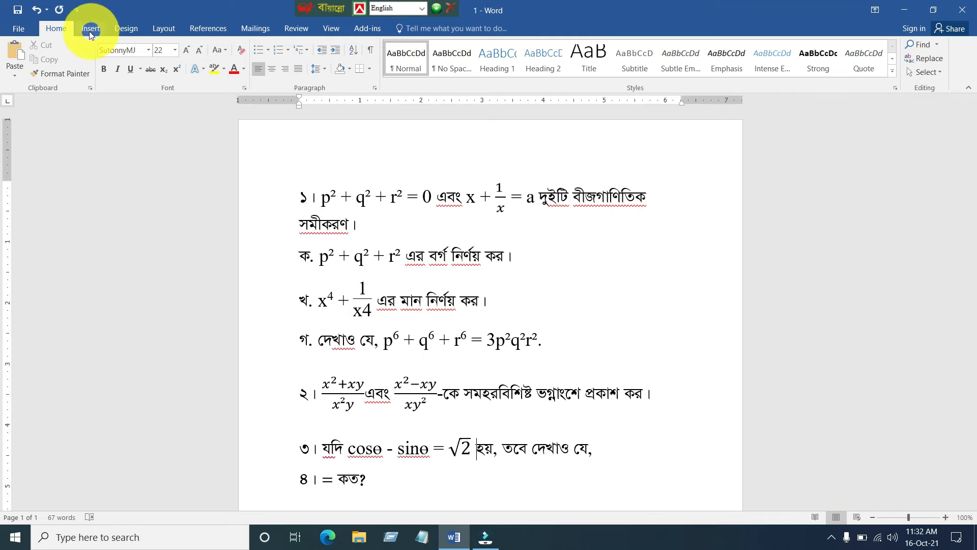
Add "sinɵ" in Times New Roman after √2 in question ৩, followed by a space.
{"action": "left_click", "coordinate": [151, 53]}
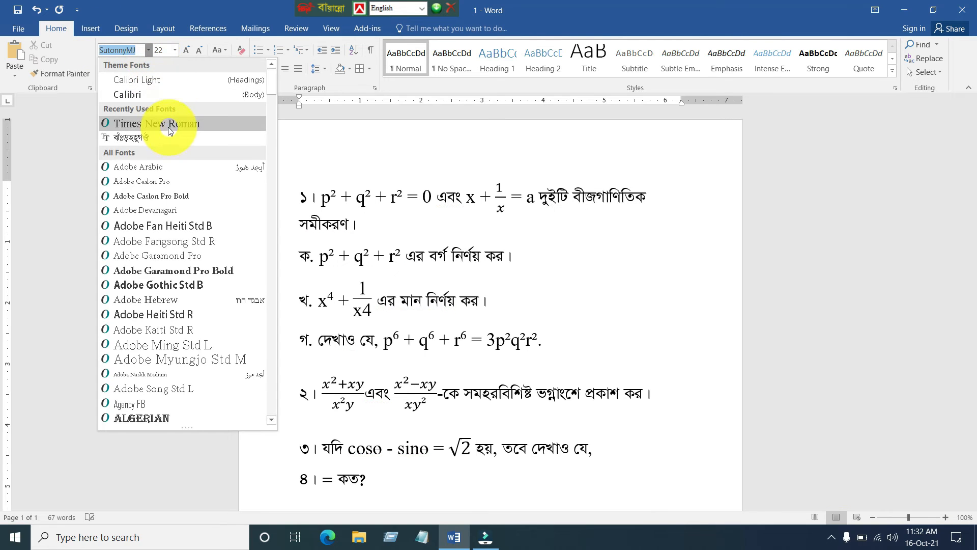
{"action": "left_click", "coordinate": [163, 125]}
{"action": "type", "text": "sin"}
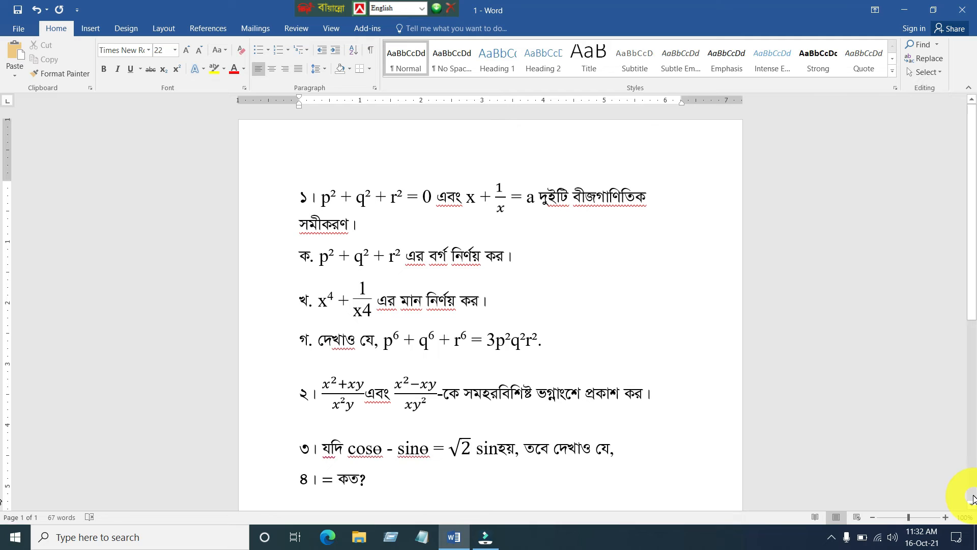
{"action": "key", "text": "ctrl+v"}
{"action": "key", "text": "ctrl+v"}
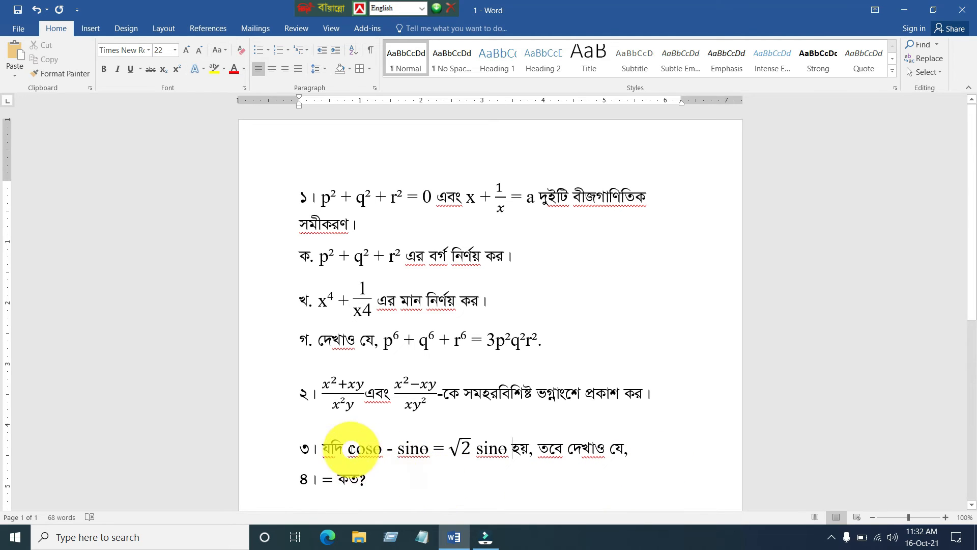
Copy "cosɵ - sinɵ" to the end of question ৩ and change its minus sign to a plus.
{"action": "left_click_drag", "start_coordinate": [349, 452], "coordinate": [432, 449]}
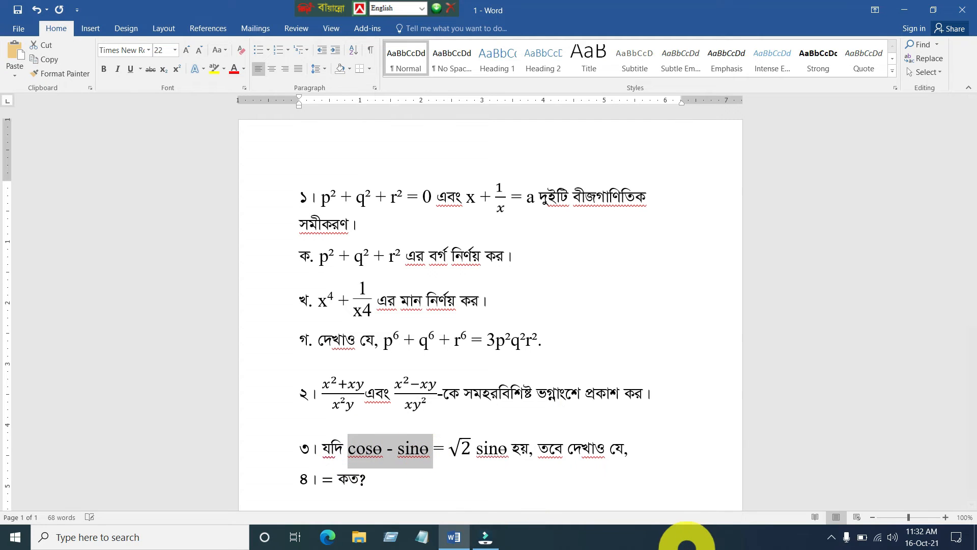
{"action": "key", "text": "ctrl+c"}
{"action": "key", "text": "End"}
{"action": "key", "text": "ctrl+v"}
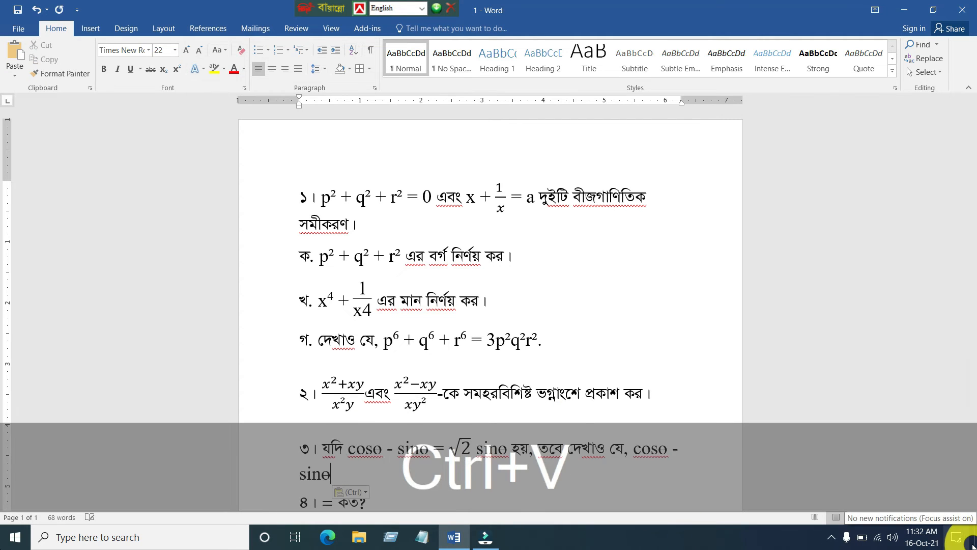
{"action": "left_click", "coordinate": [343, 482]}
{"action": "double_click", "coordinate": [343, 481]}
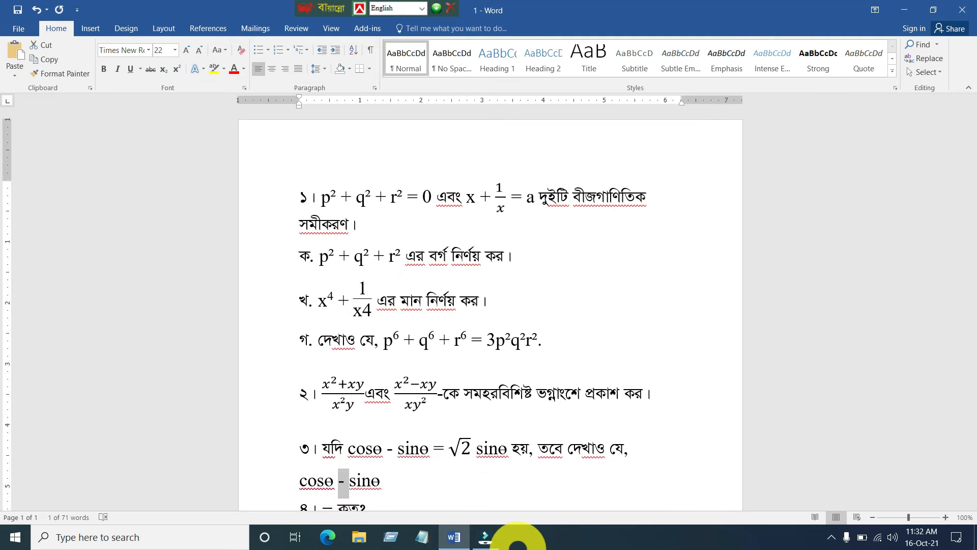
{"action": "type", "text": "+"}
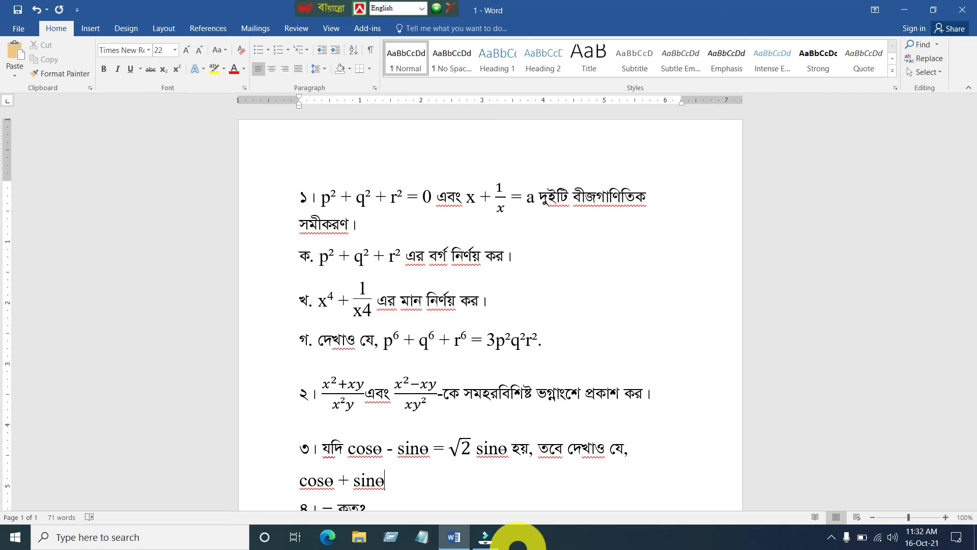
Complete question ৩ with "= √2 cosɵ." by reusing a copy of "√2 sinɵ" and replacing its sine term.
{"action": "left_click", "coordinate": [507, 452]}
{"action": "left_click_drag", "start_coordinate": [490, 455], "coordinate": [456, 448]}
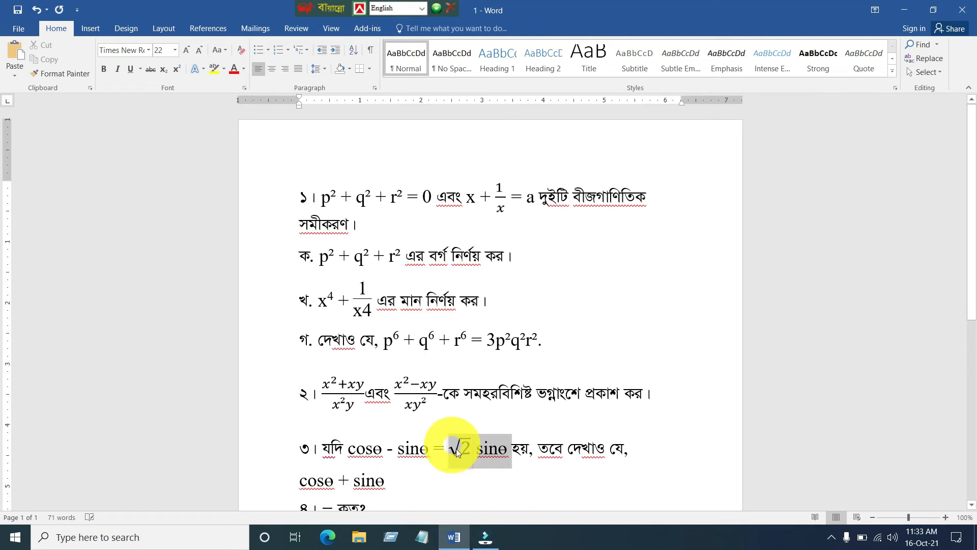
{"action": "key", "text": "ctrl+c"}
{"action": "key", "text": "Down"}
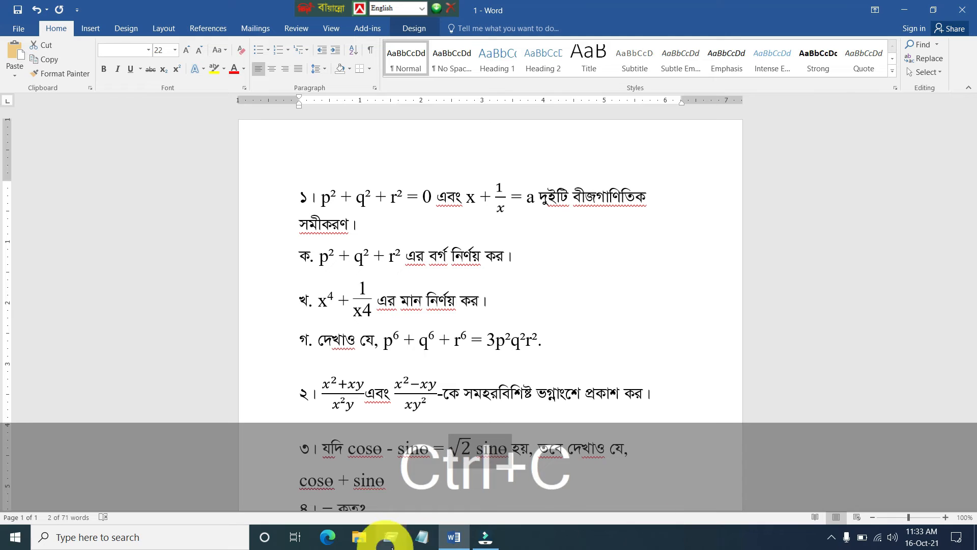
{"action": "key", "text": "ctrl+v"}
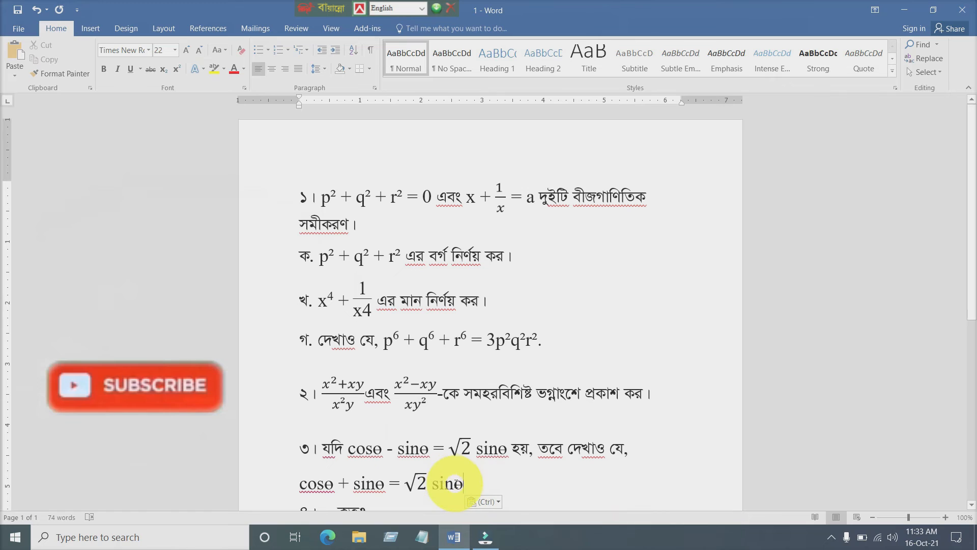
{"action": "key", "text": "BackSpace"}
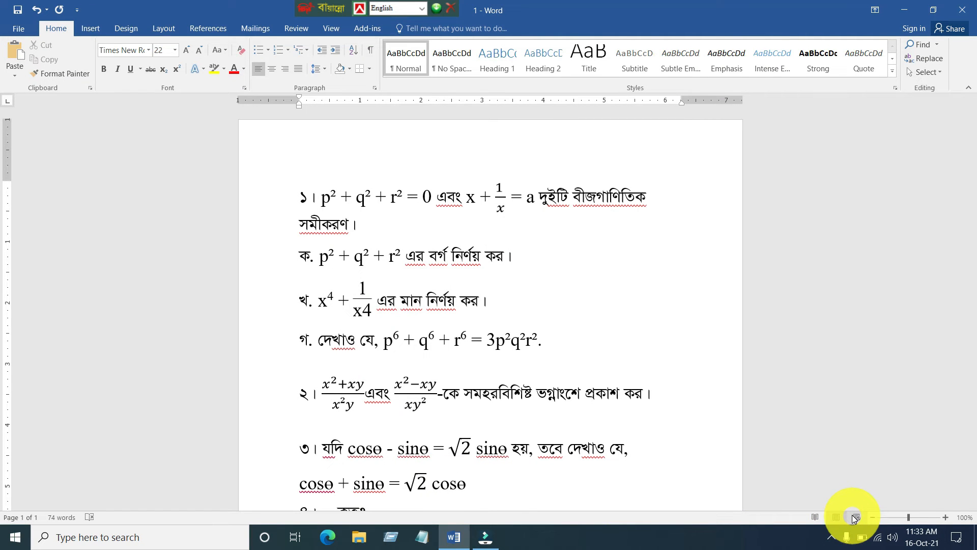
{"action": "key", "text": "Right"}
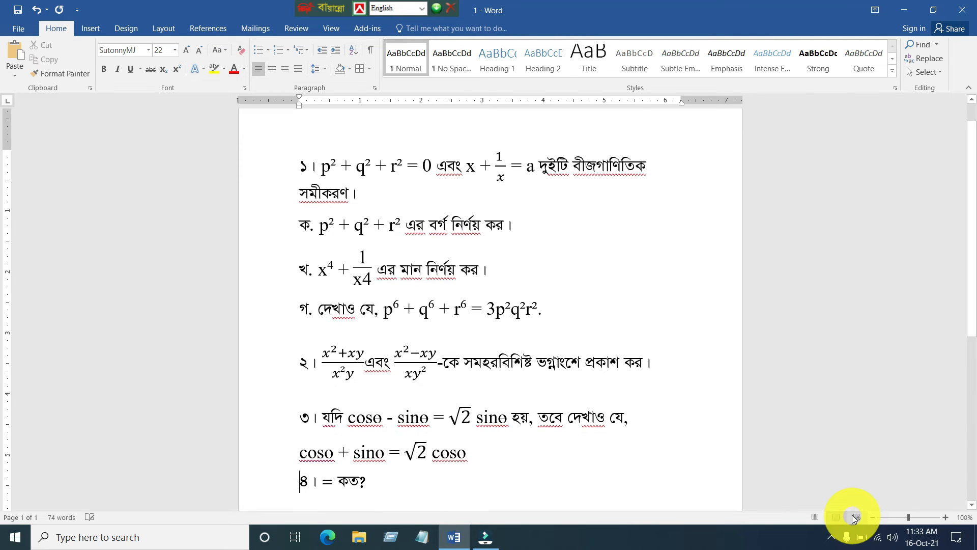
{"action": "left_click", "coordinate": [465, 450]}
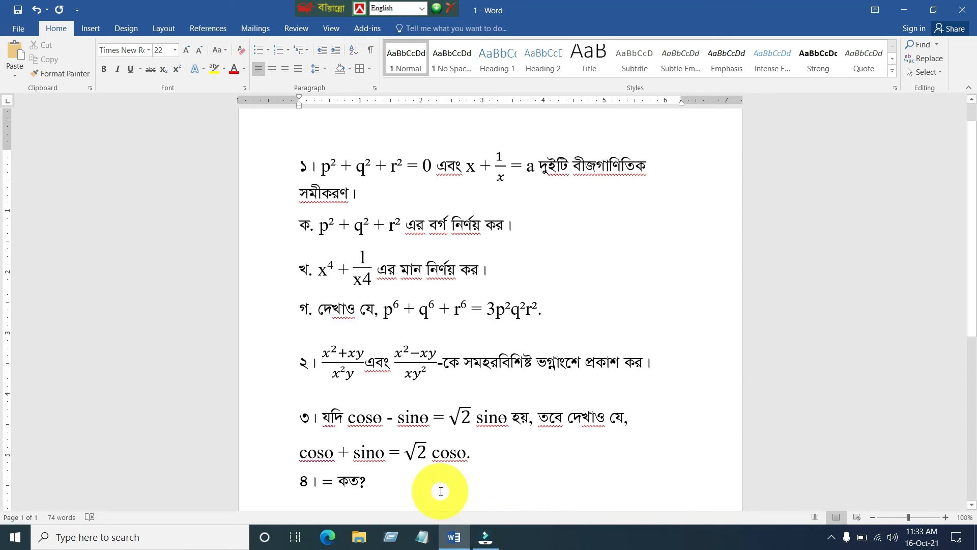
Insert a new blank equation before the equals sign in question ৪.
{"action": "scroll", "coordinate": [971, 331], "scroll_direction": "down", "scroll_amount": 3}
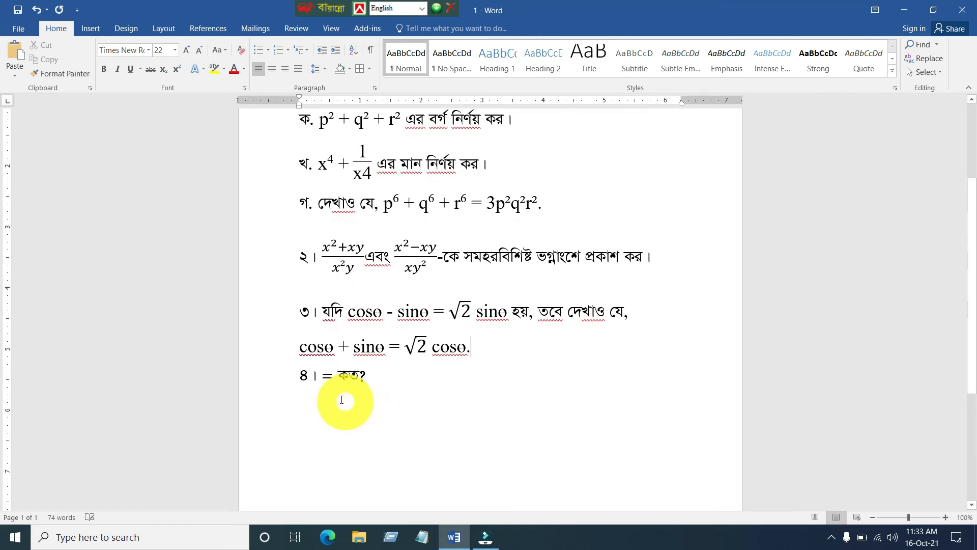
{"action": "left_click", "coordinate": [322, 375]}
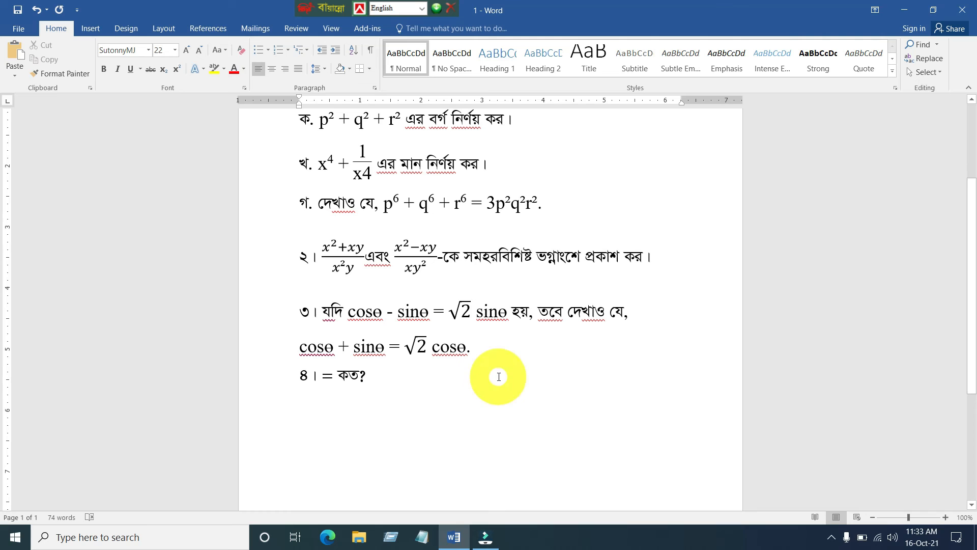
{"action": "left_click", "coordinate": [92, 28]}
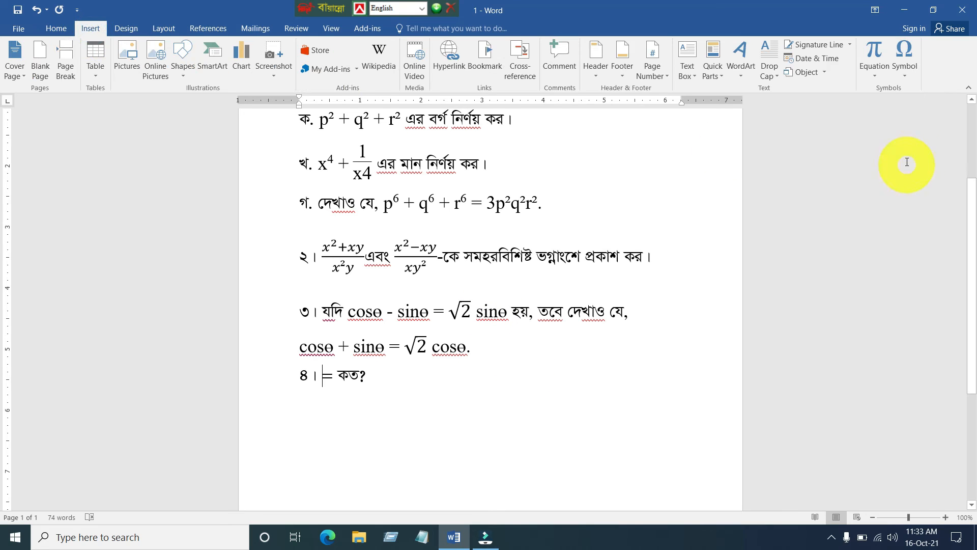
{"action": "left_click", "coordinate": [876, 80]}
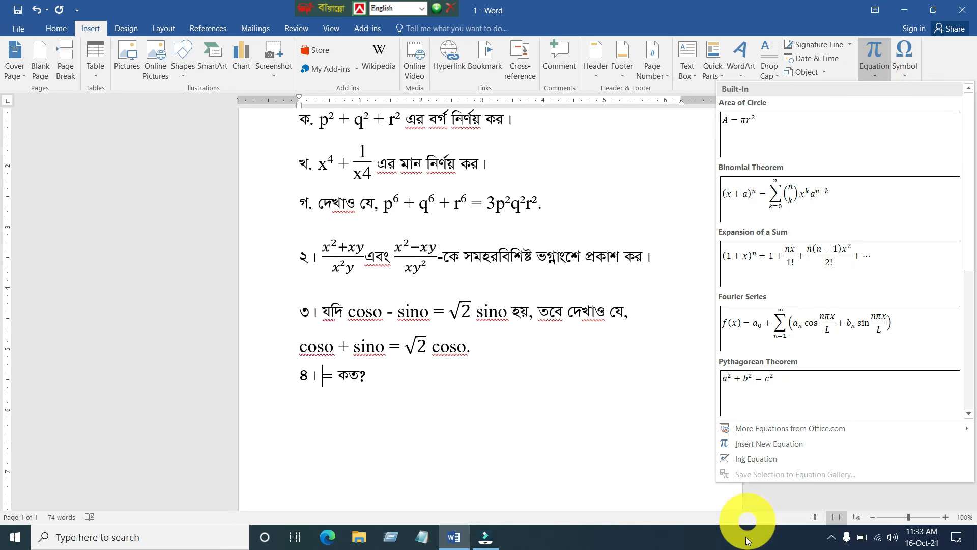
{"action": "left_click", "coordinate": [781, 446]}
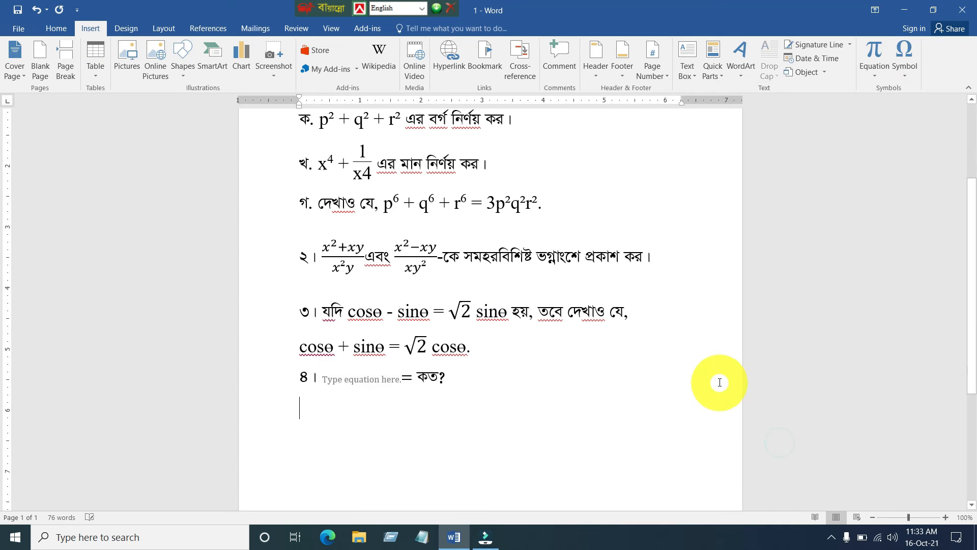
{"action": "left_click", "coordinate": [374, 381]}
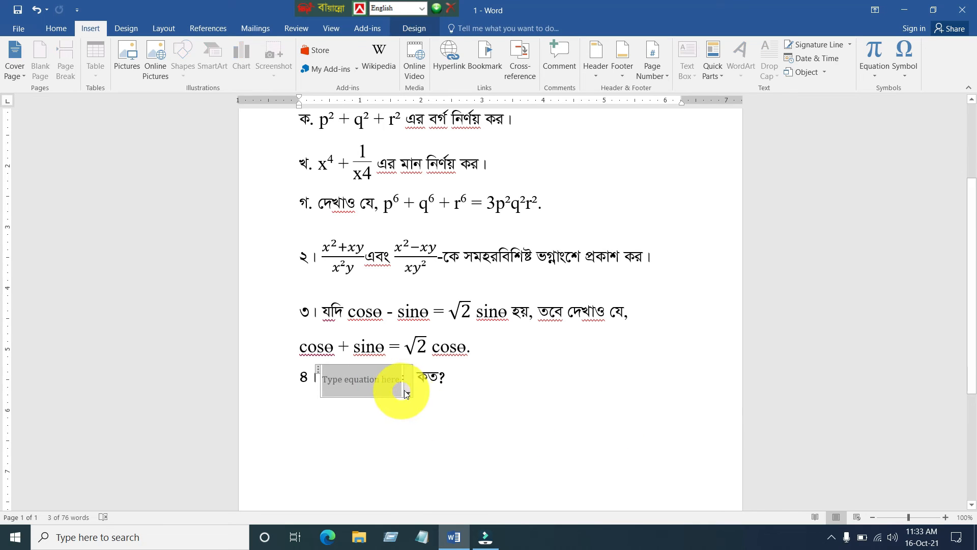
{"action": "left_click", "coordinate": [372, 382]}
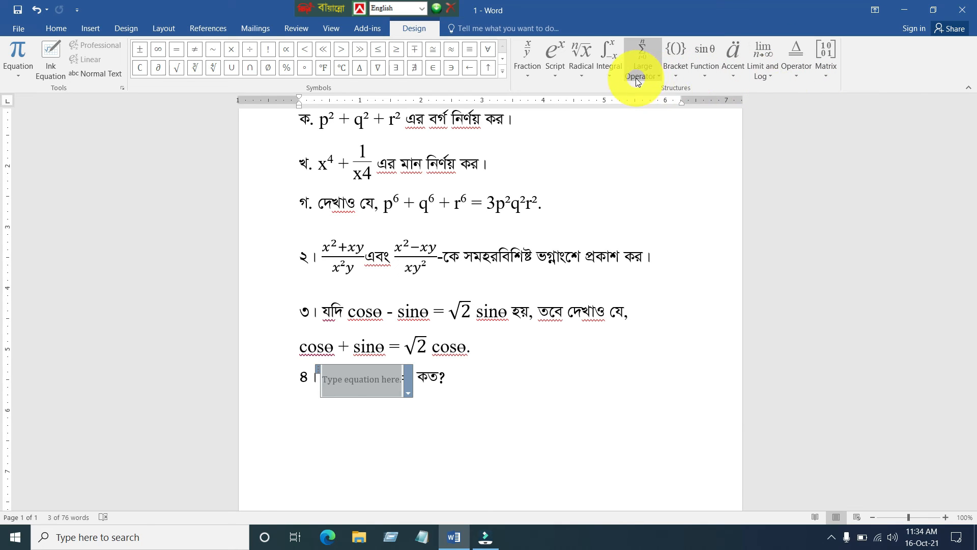
Insert a logarithm with base 4 and argument 2 in question ৪'s equation.
{"action": "left_click", "coordinate": [733, 61]}
{"action": "left_click", "coordinate": [768, 75]}
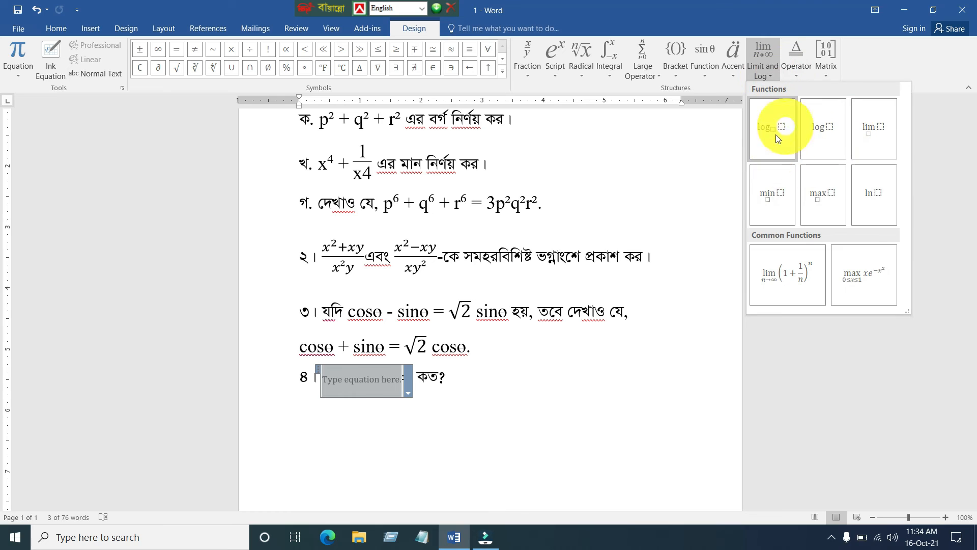
{"action": "left_click", "coordinate": [773, 151]}
{"action": "left_click", "coordinate": [283, 436]}
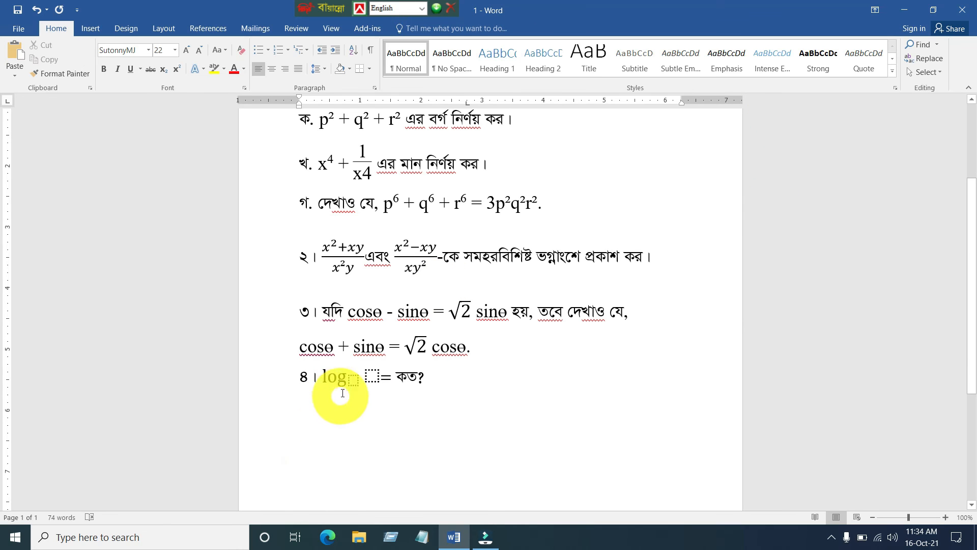
{"action": "left_click", "coordinate": [355, 380]}
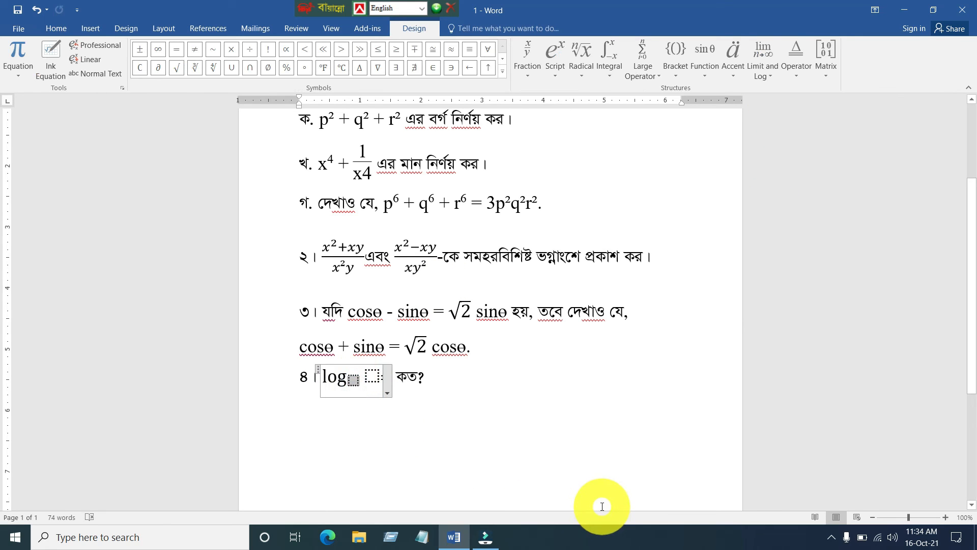
{"action": "type", "text": "4"}
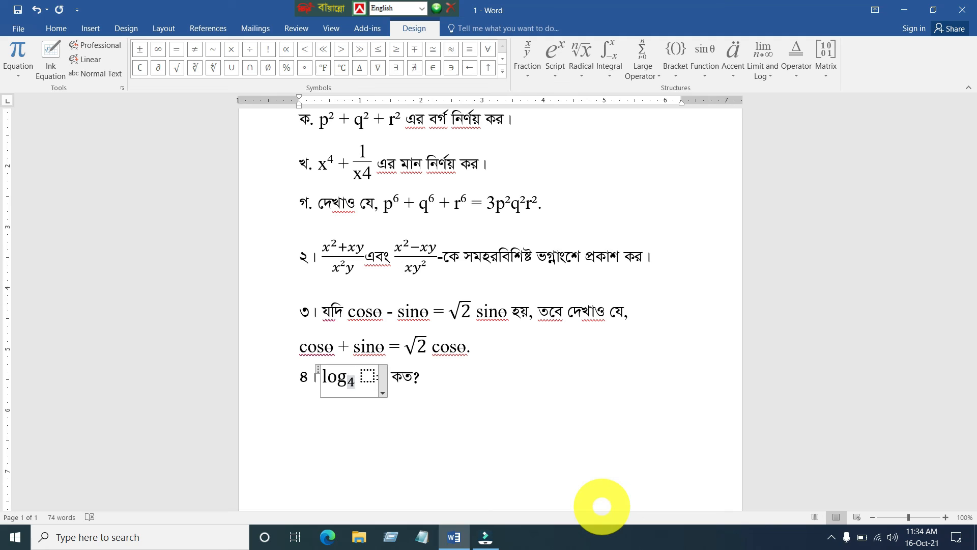
{"action": "key", "text": "Up"}
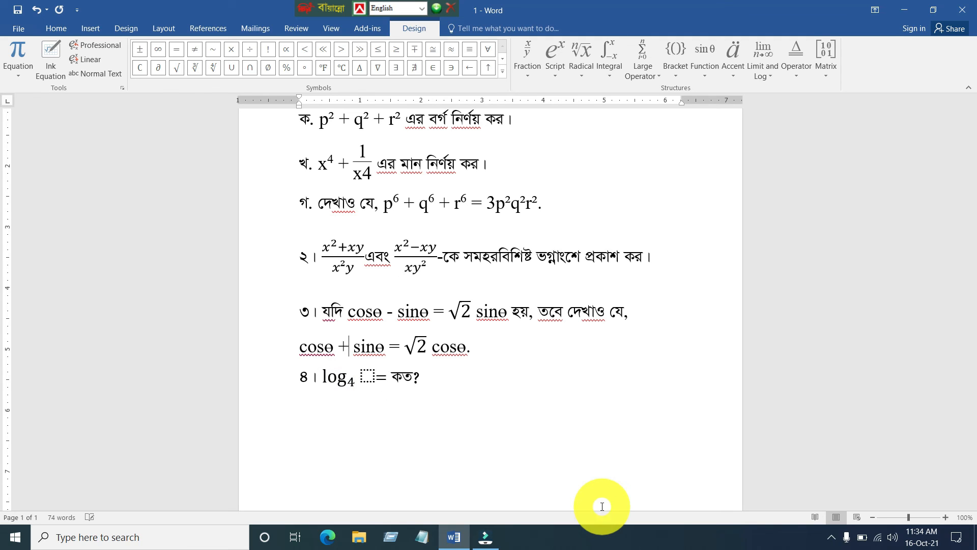
{"action": "left_click", "coordinate": [367, 383]}
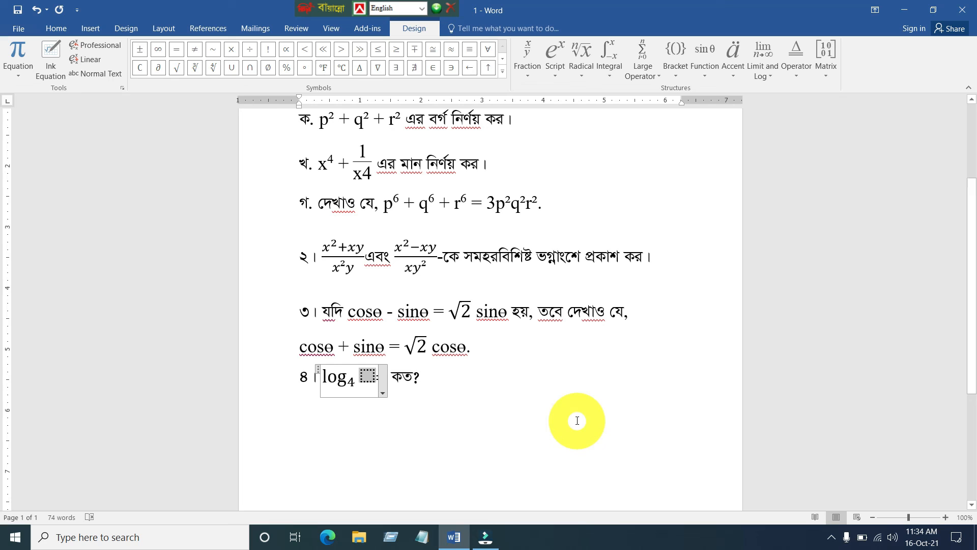
{"action": "type", "text": "2"}
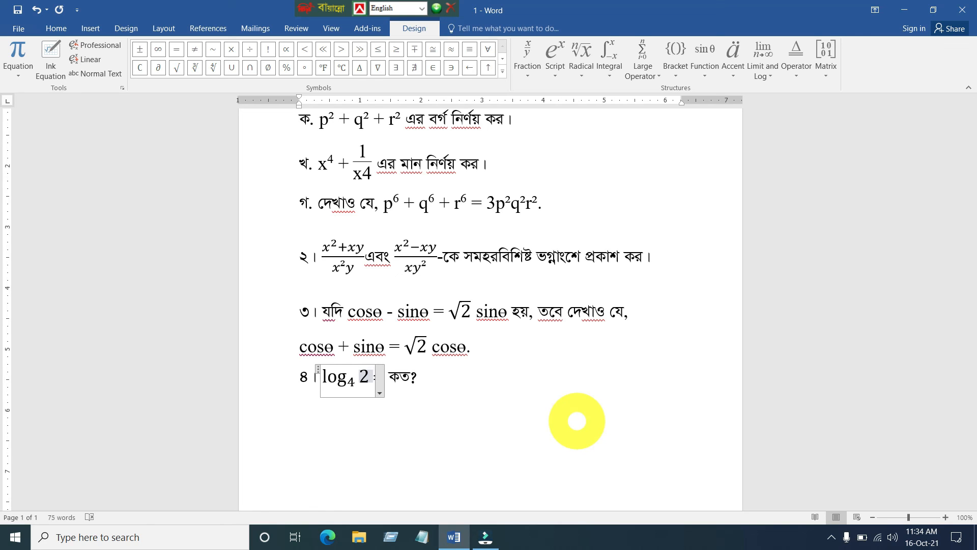
Extend question ৪'s equation with a plus sign and a logarithm of 2 to base 8.
{"action": "type", "text": " +"}
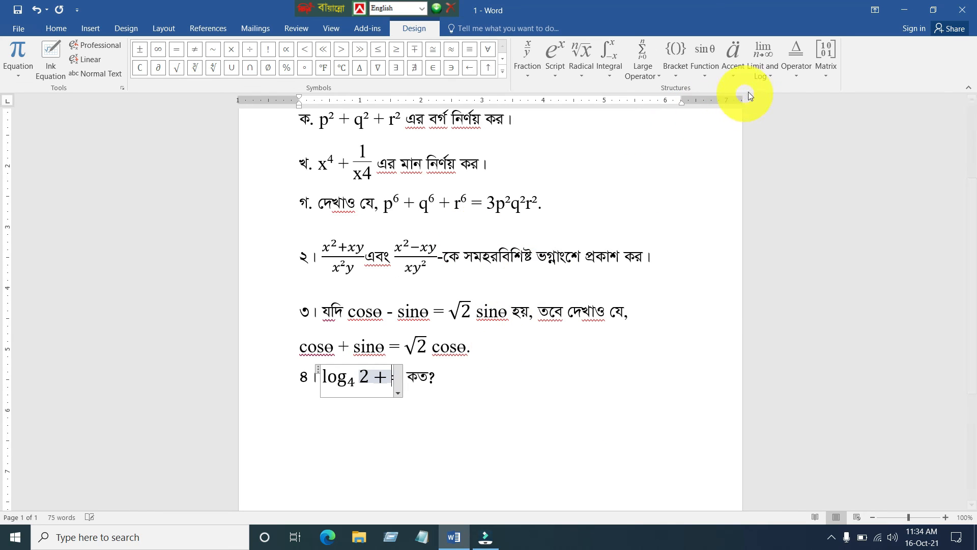
{"action": "left_click", "coordinate": [764, 57]}
{"action": "left_click", "coordinate": [763, 109]}
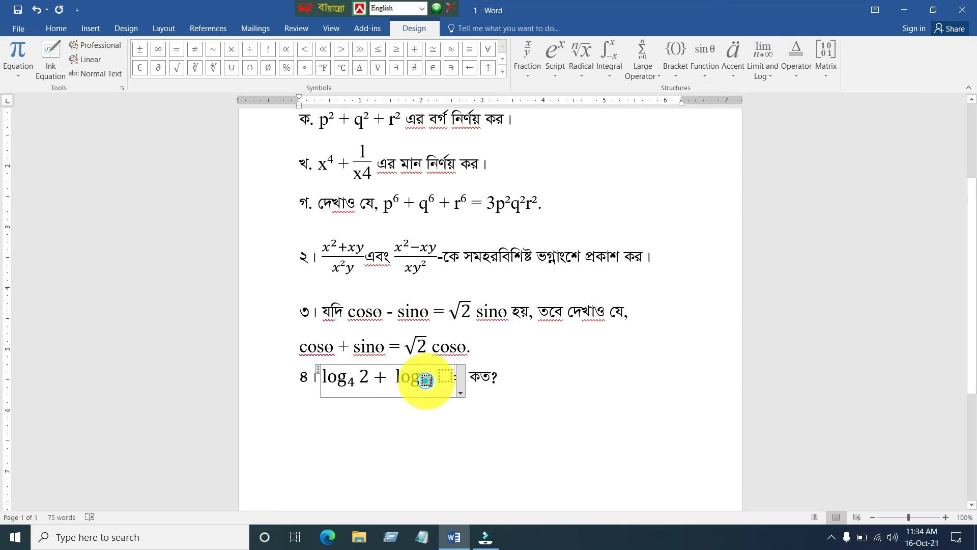
{"action": "left_click", "coordinate": [426, 381]}
{"action": "type", "text": "8"}
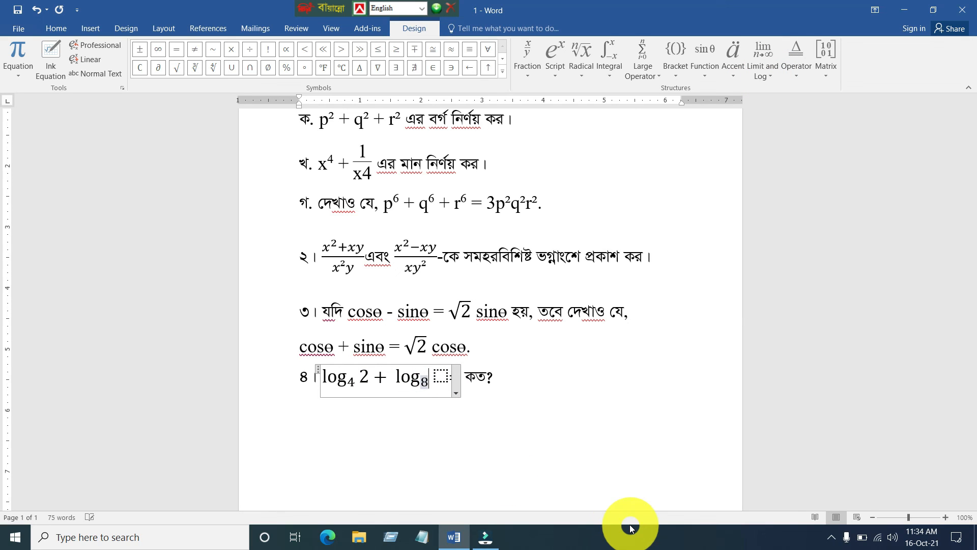
{"action": "key", "text": "Right"}
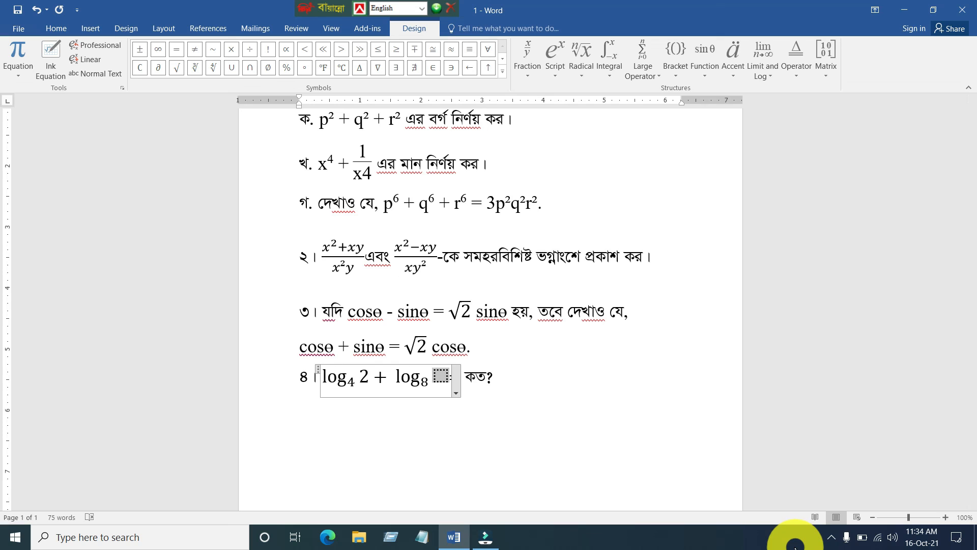
{"action": "type", "text": "2="}
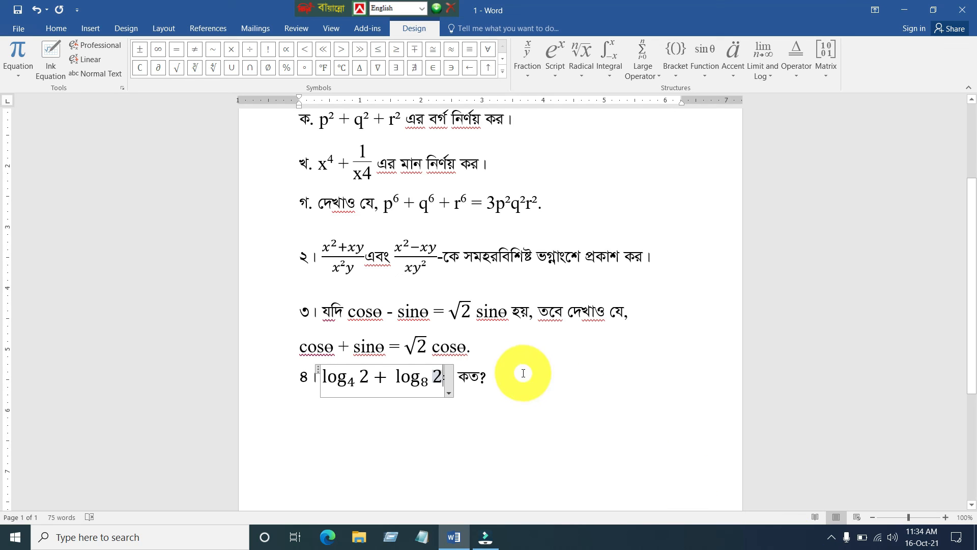
{"action": "left_click", "coordinate": [521, 374]}
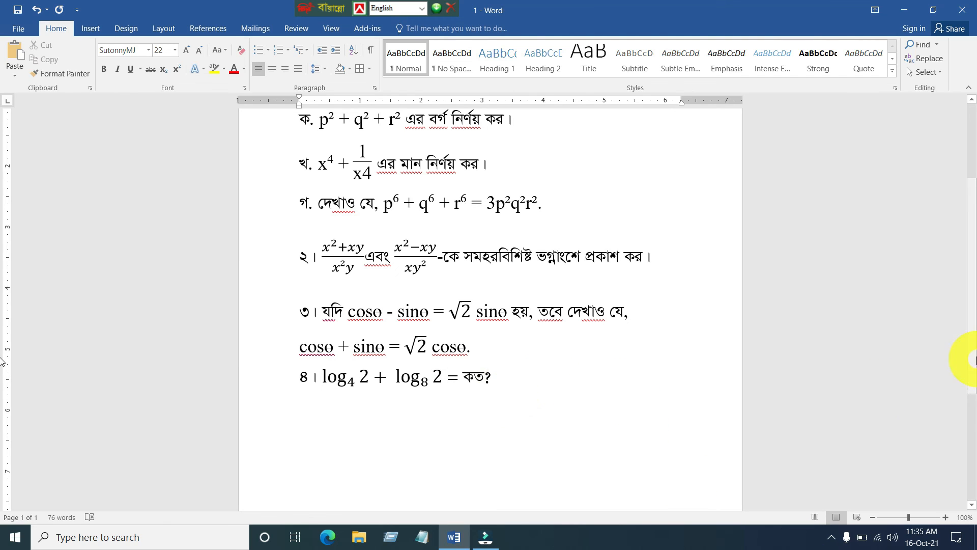
{"action": "left_click_drag", "start_coordinate": [973, 346], "coordinate": [960, 314]}
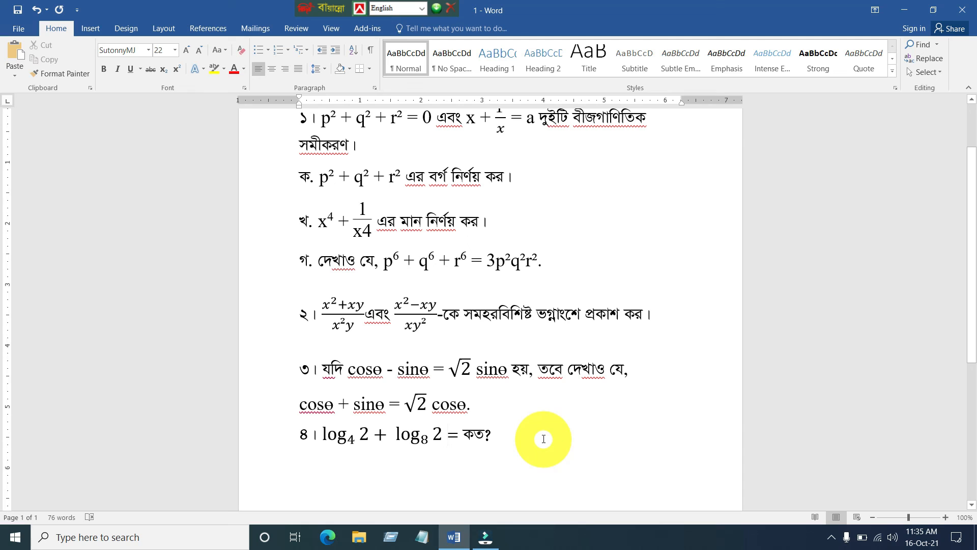
{"action": "mouse_move", "coordinate": [972, 305]}
{"action": "left_mouse_down"}
{"action": "mouse_move", "coordinate": [971, 248]}
{"action": "mouse_move", "coordinate": [969, 309]}
{"action": "left_mouse_up"}
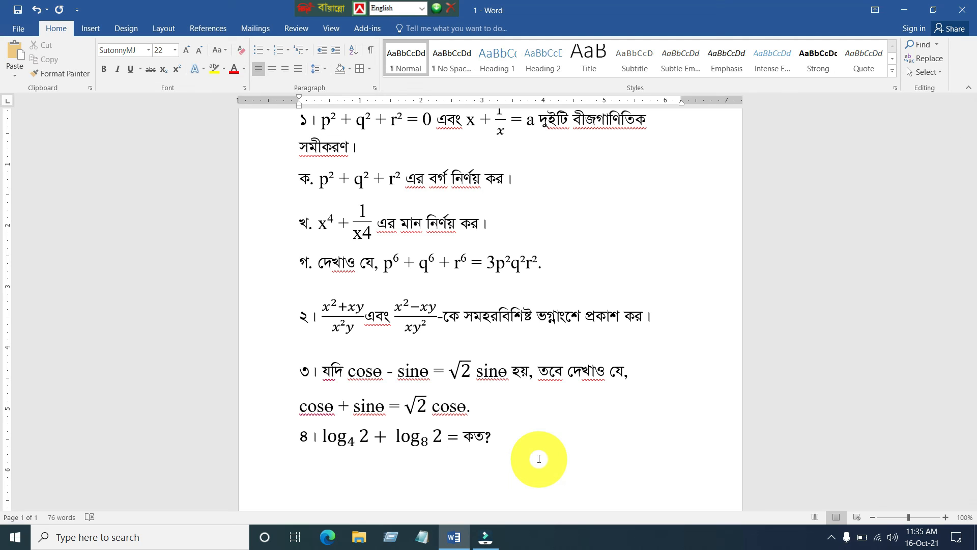
{"action": "left_click_drag", "start_coordinate": [970, 270], "coordinate": [938, 323]}
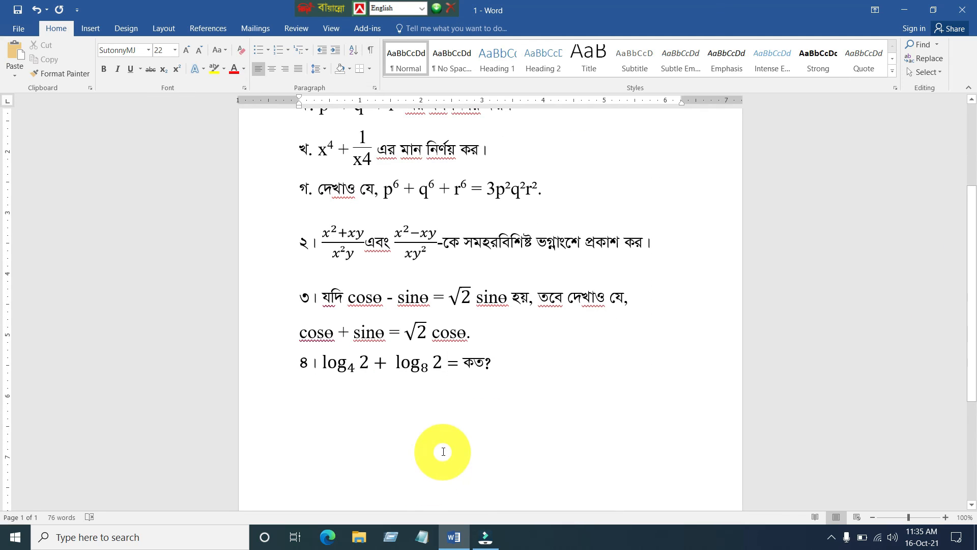